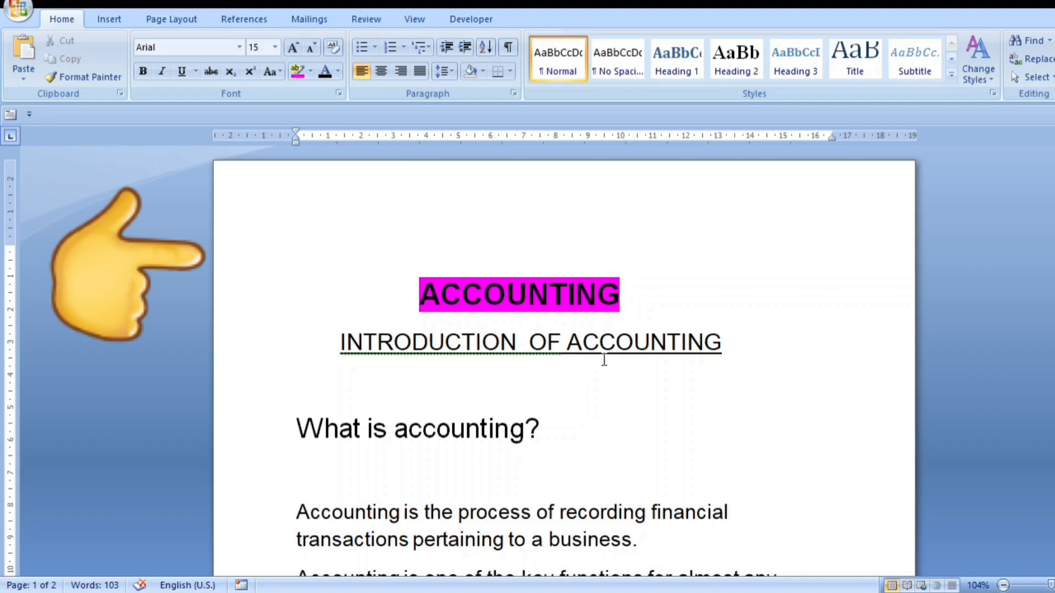
# Review the two-page document, examining the ACCOUNTING section on page one and the BANK section on page two
pyautogui.scroll(-1, 596, 343)
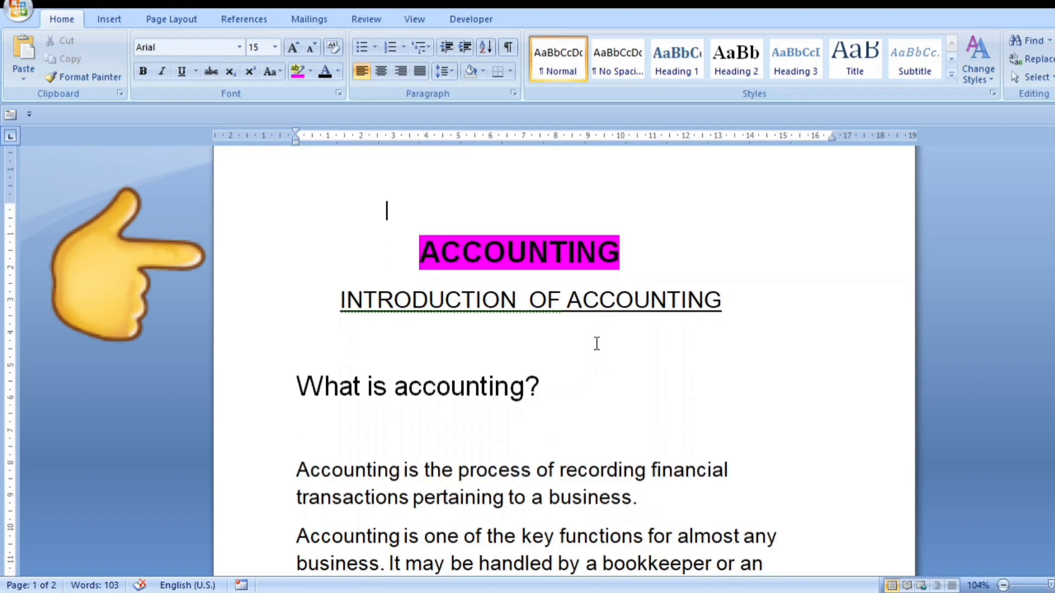
pyautogui.scroll(-4, 597, 342)
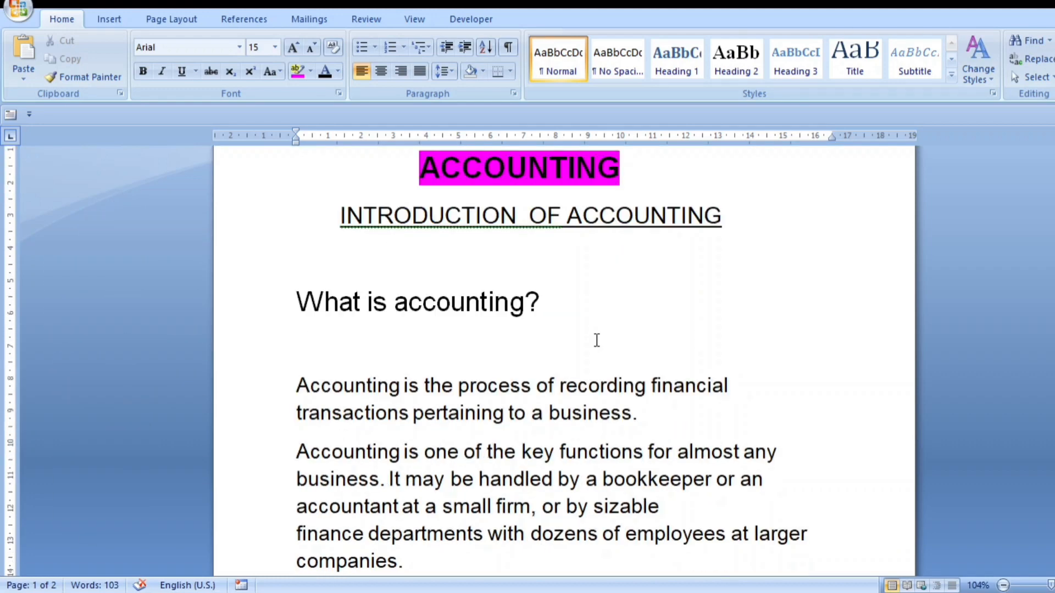
pyautogui.scroll(-9, 597, 341)
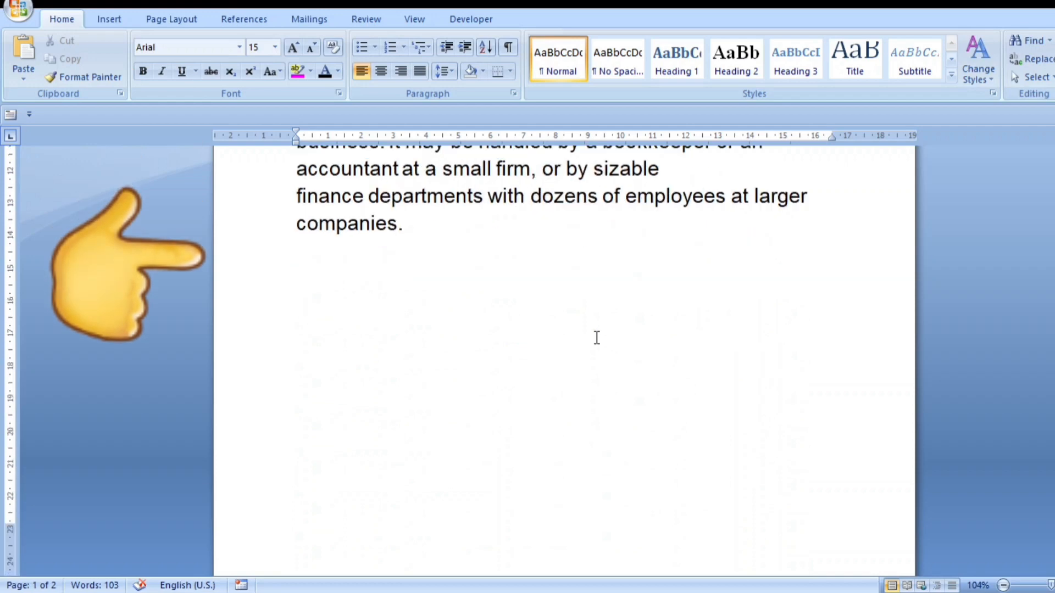
pyautogui.scroll(-8, 597, 337)
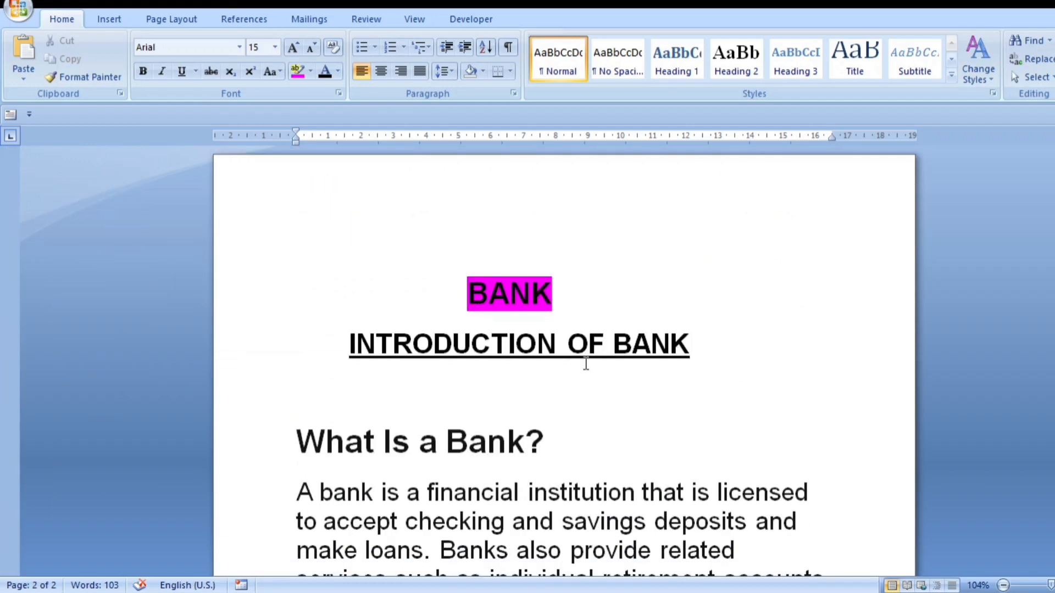
pyautogui.scroll(-5, 531, 319)
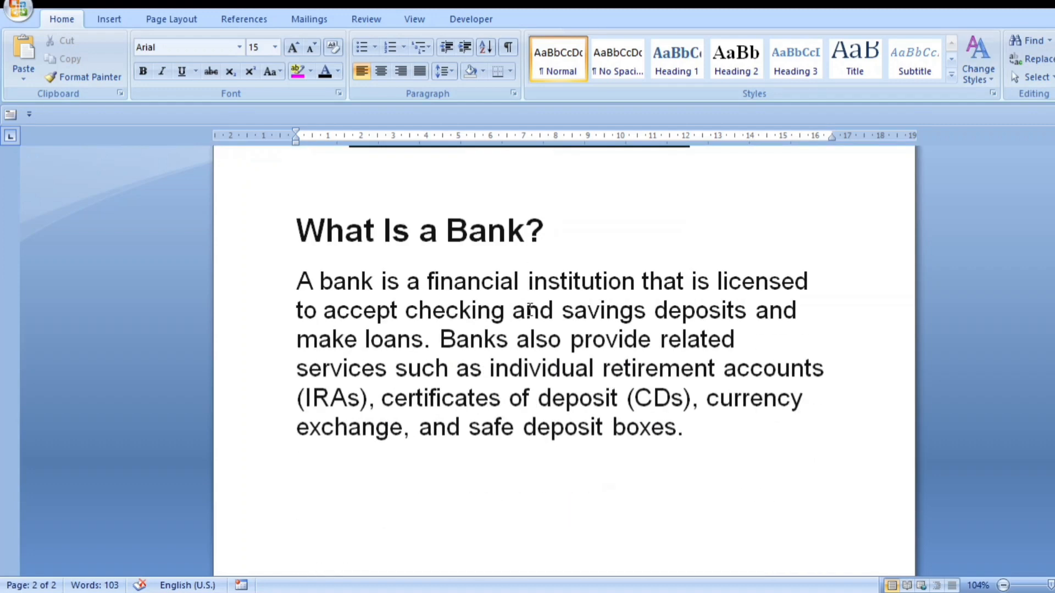
pyautogui.scroll(7, 529, 309)
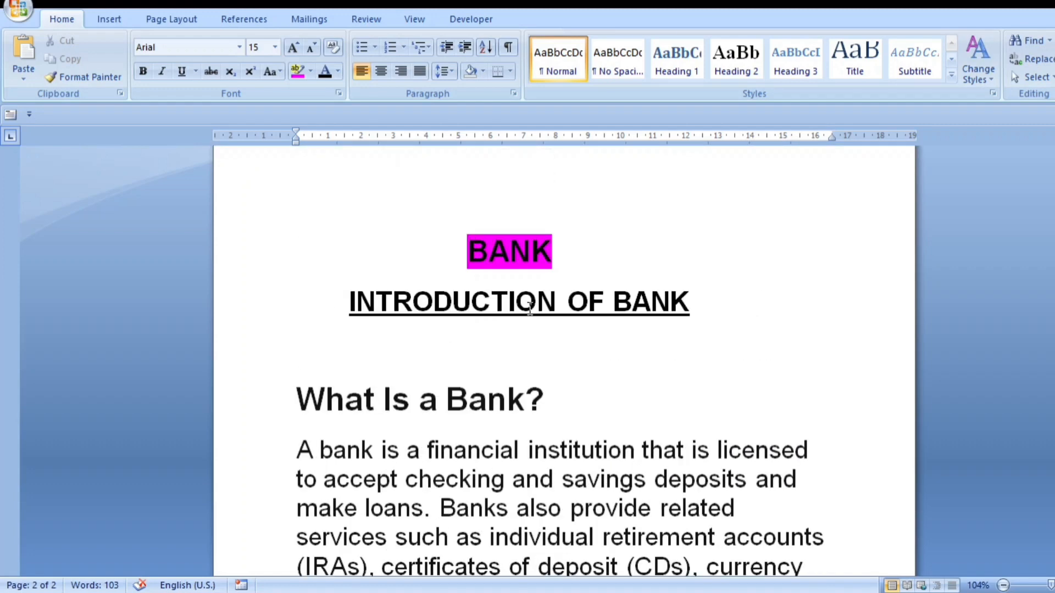
pyautogui.scroll(3, 530, 309)
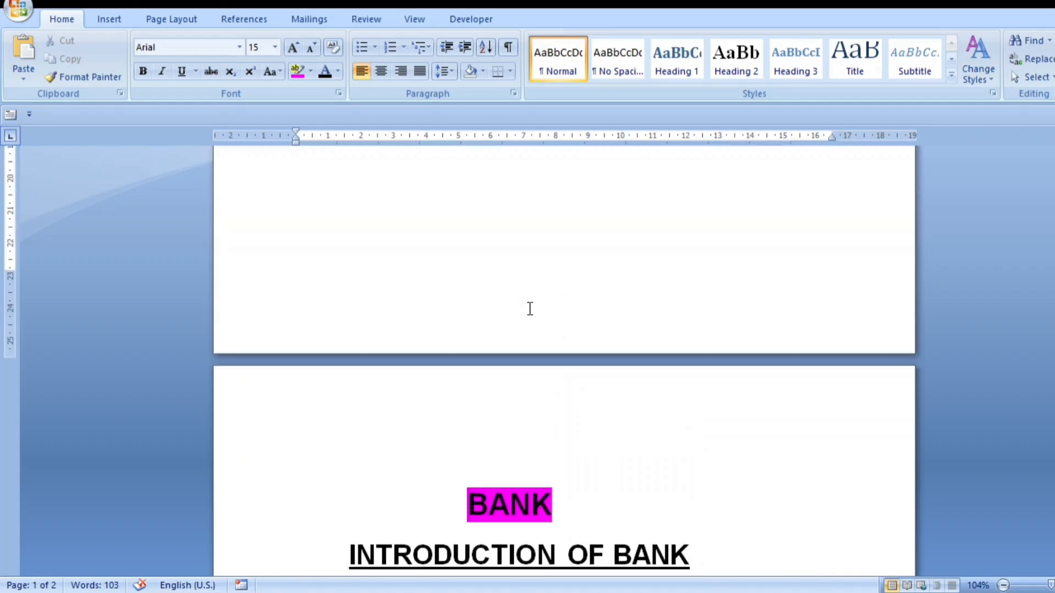
pyautogui.scroll(12, 530, 309)
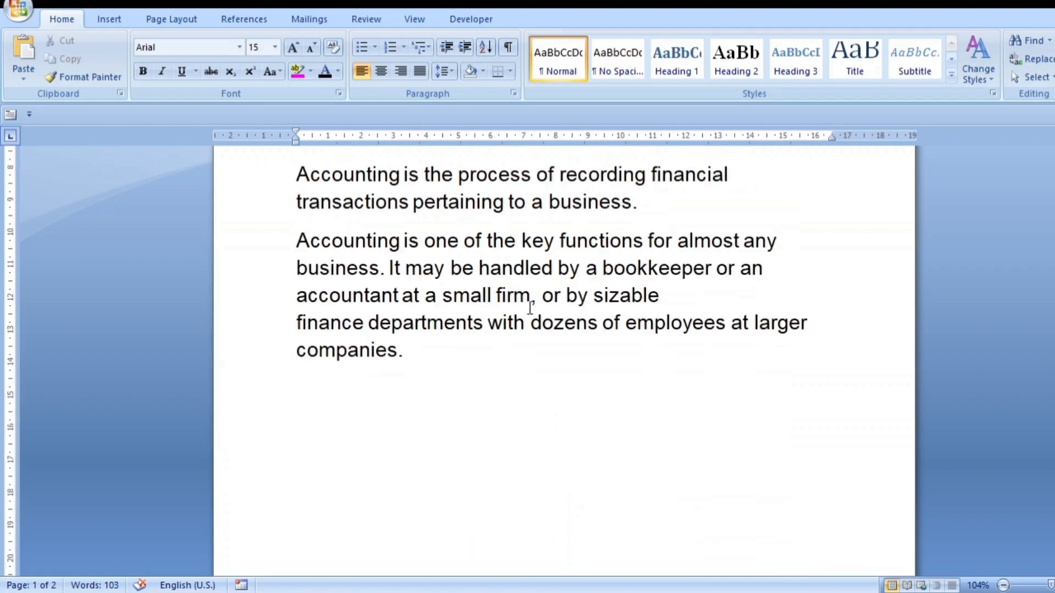
pyautogui.scroll(7, 529, 309)
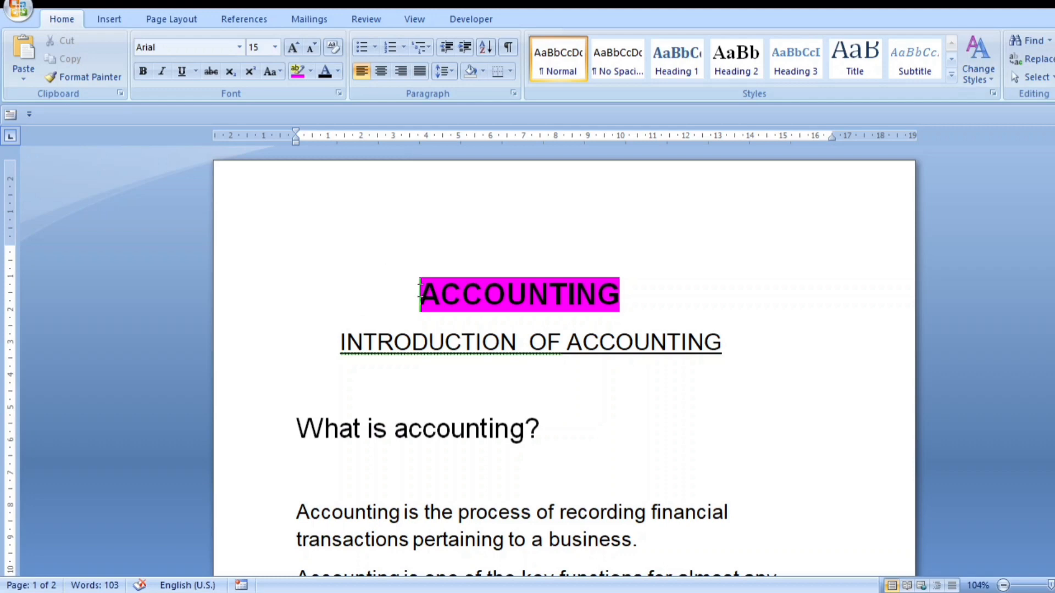
# Add a bookmark named ACCOUNTING to the highlighted ACCOUNTING heading on page one
pyautogui.moveTo(419, 294); pyautogui.dragTo(604, 297)
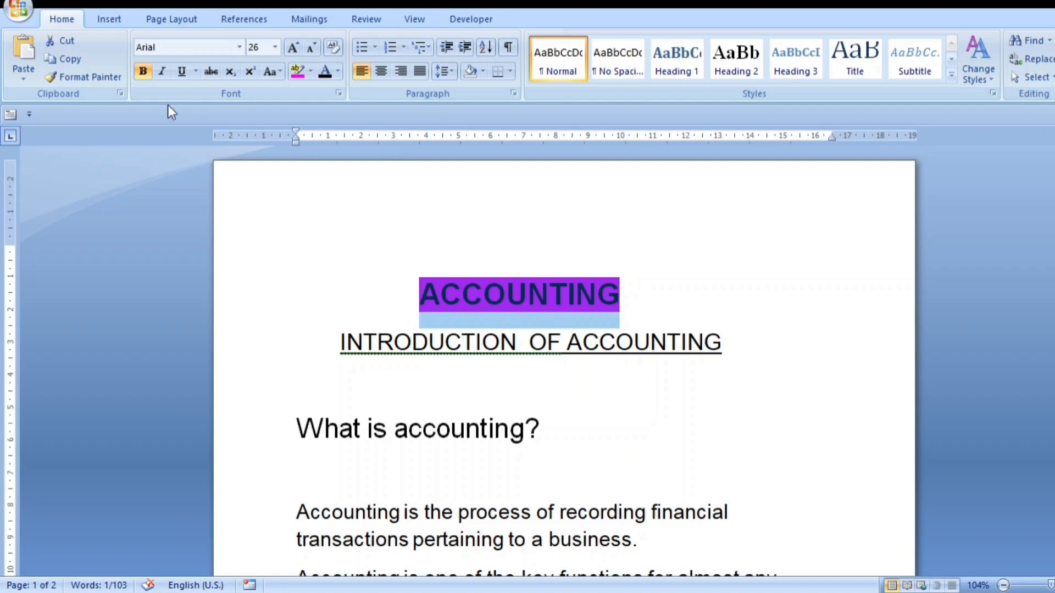
pyautogui.click(108, 20)
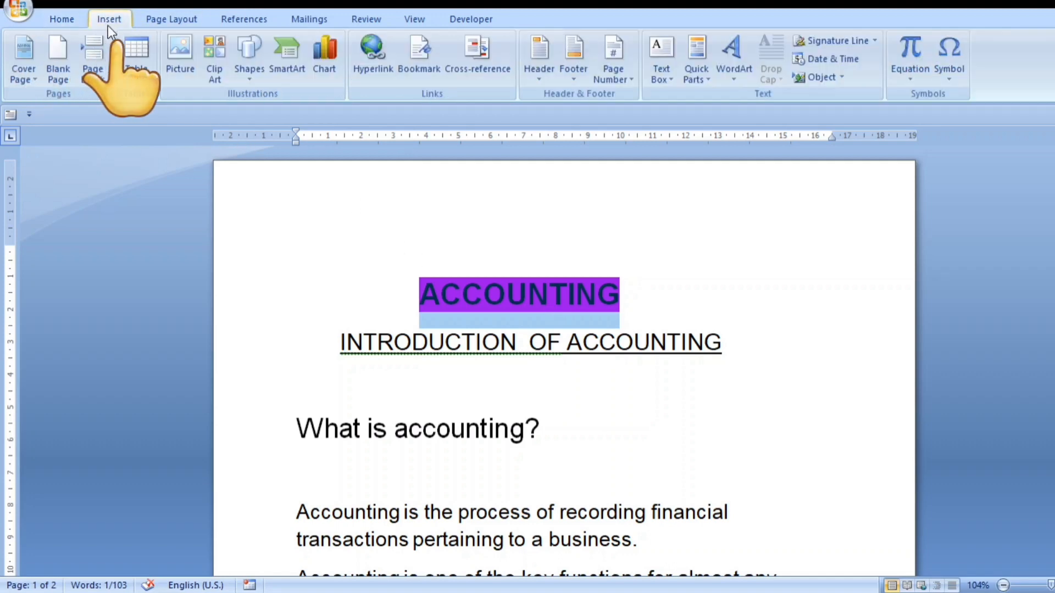
pyautogui.click(427, 60)
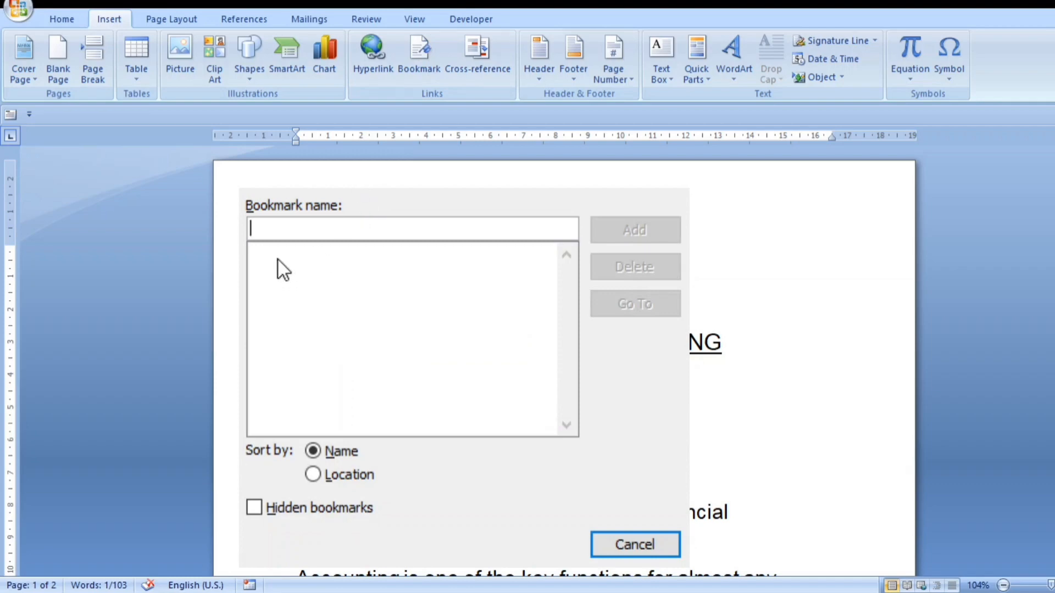
pyautogui.write('A')
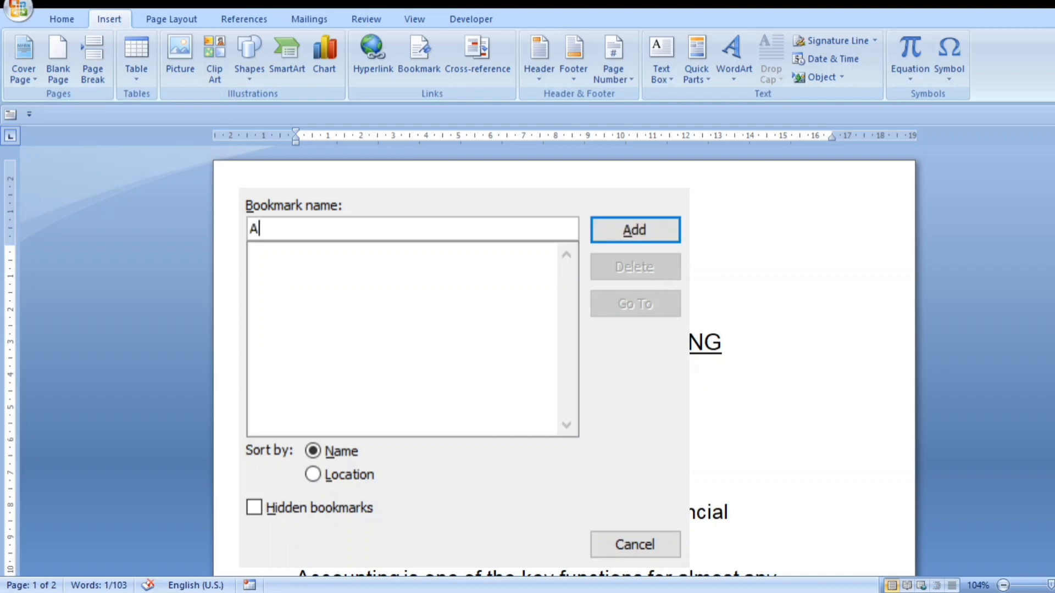
pyautogui.write('CCOUNTING')
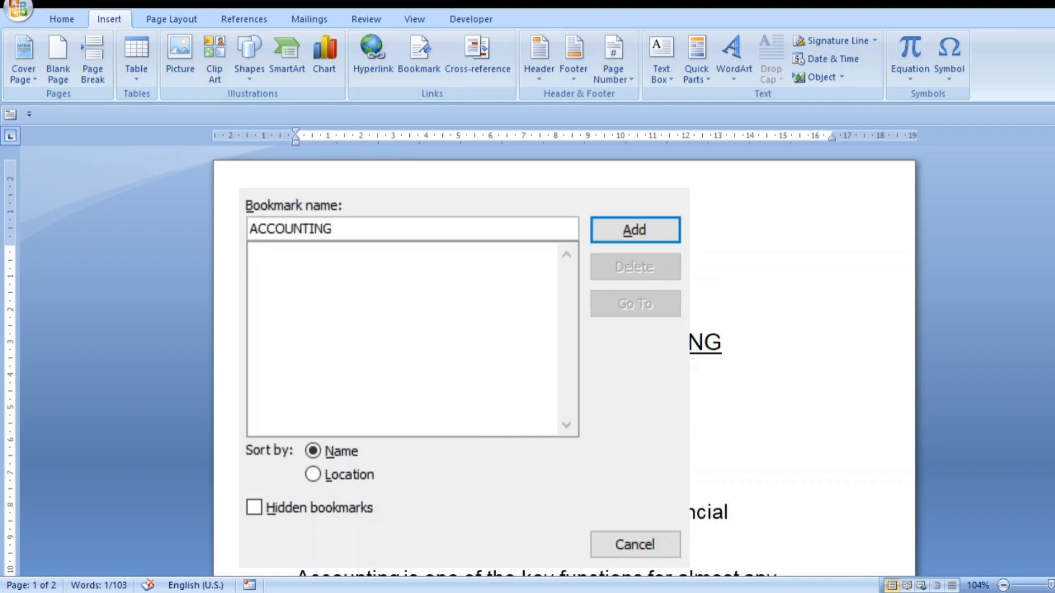
pyautogui.click(635, 229)
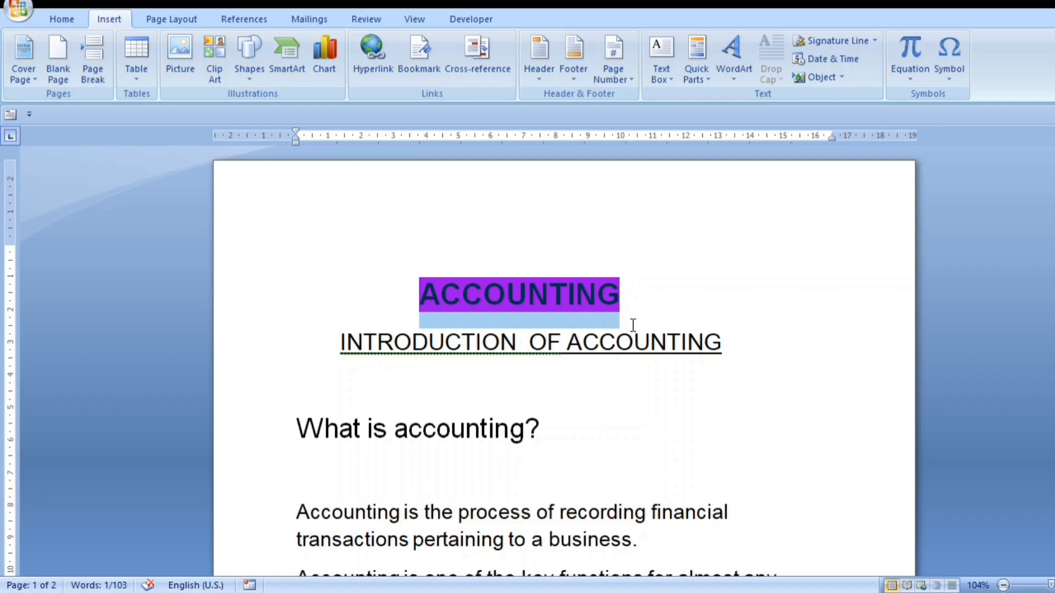
# Add a bookmark named BANK to the highlighted BANK heading on page two
pyautogui.scroll(-5, 633, 327)
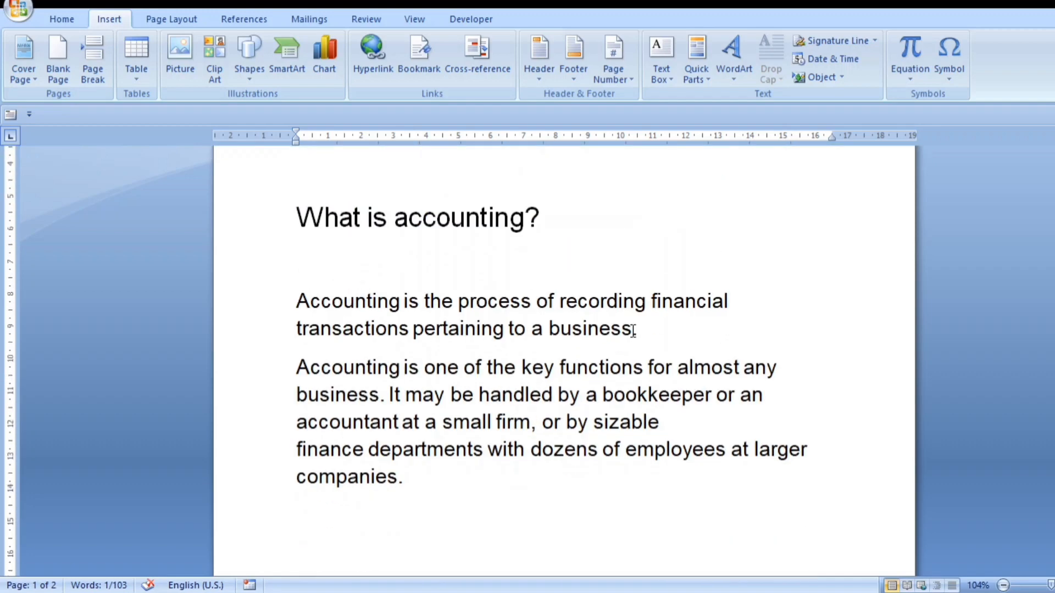
pyautogui.scroll(-6, 633, 331)
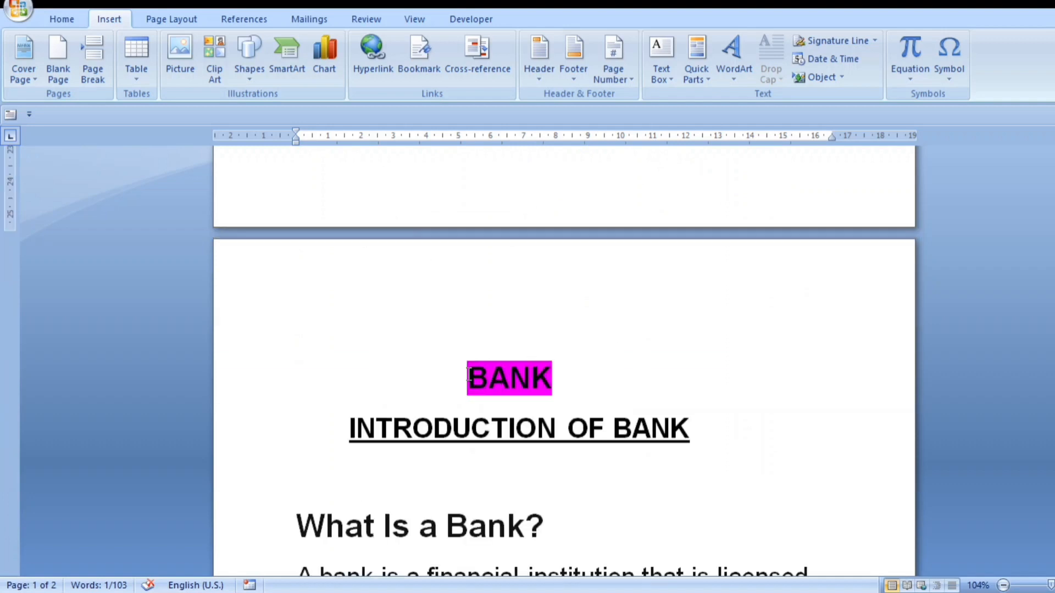
pyautogui.moveTo(468, 378); pyautogui.dragTo(546, 374)
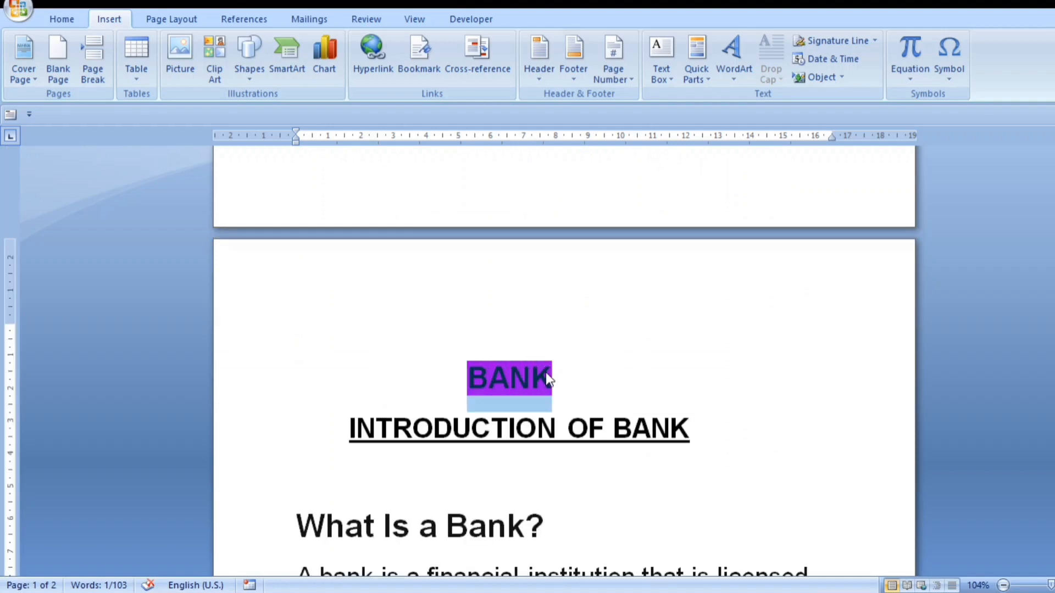
pyautogui.click(417, 65)
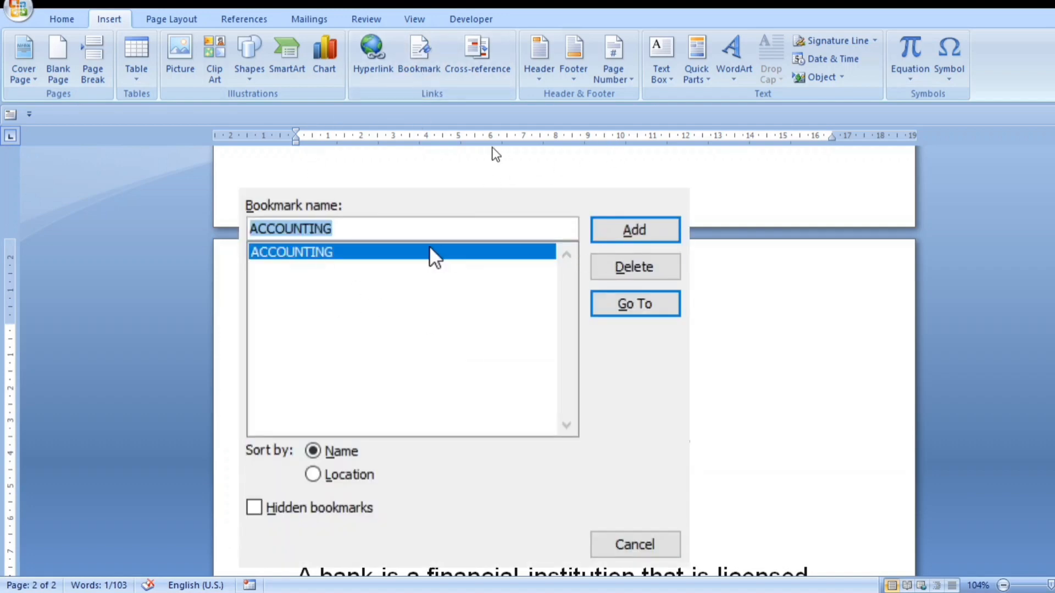
pyautogui.press('BackSpace')
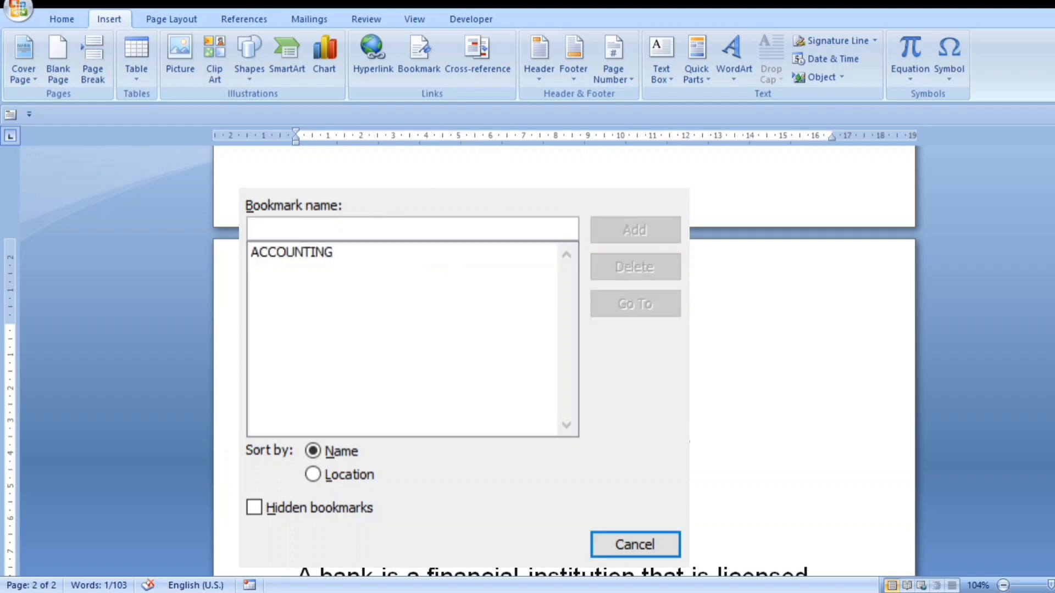
pyautogui.write('BANK')
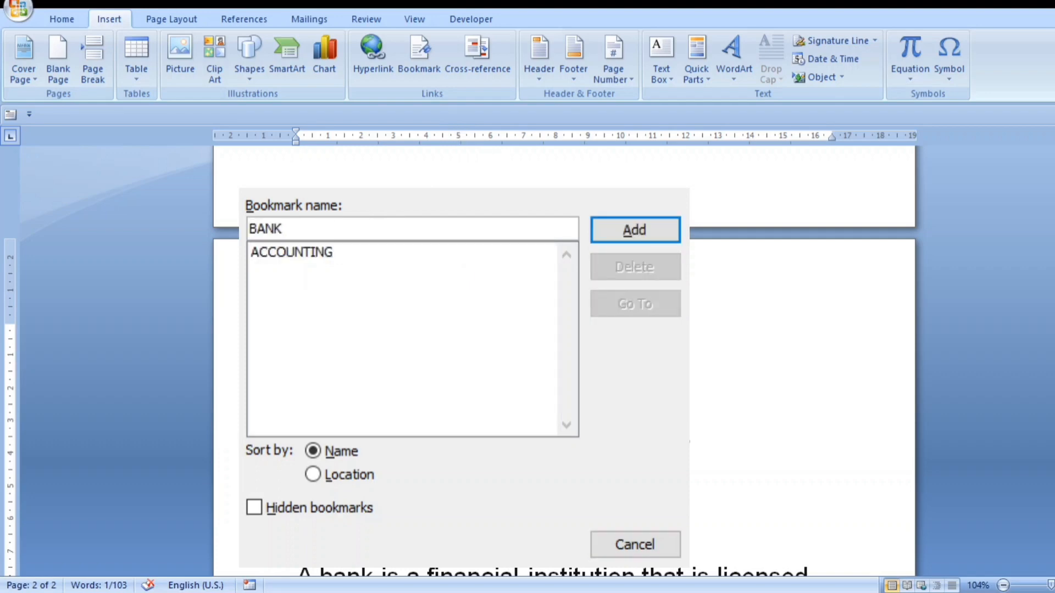
pyautogui.click(627, 227)
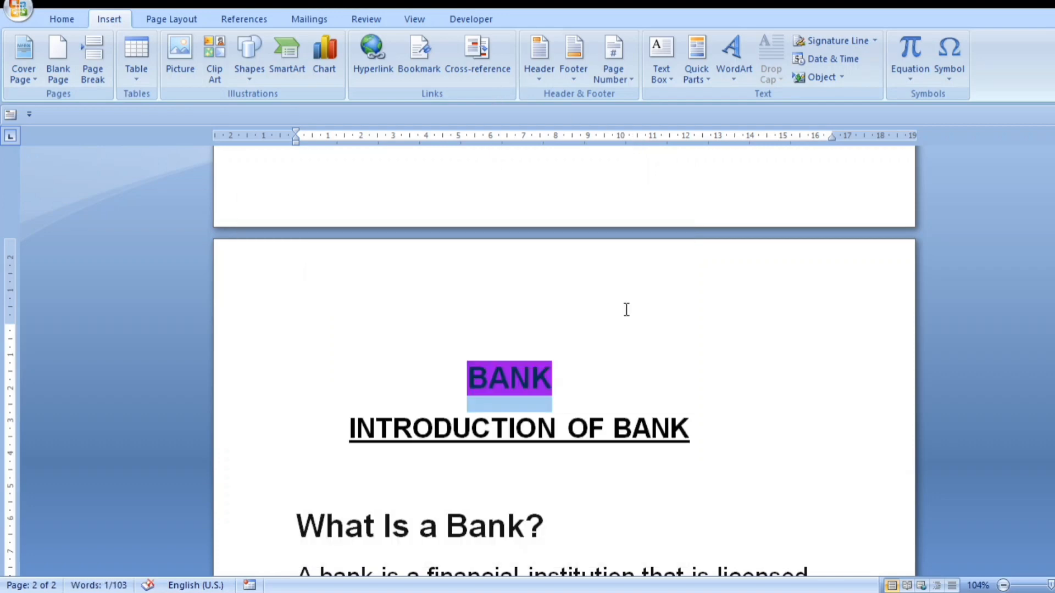
# Insert a hyperlink to the ACCOUNTING bookmark on the empty line above the ACCOUNTING heading on page one
pyautogui.scroll(10, 588, 308)
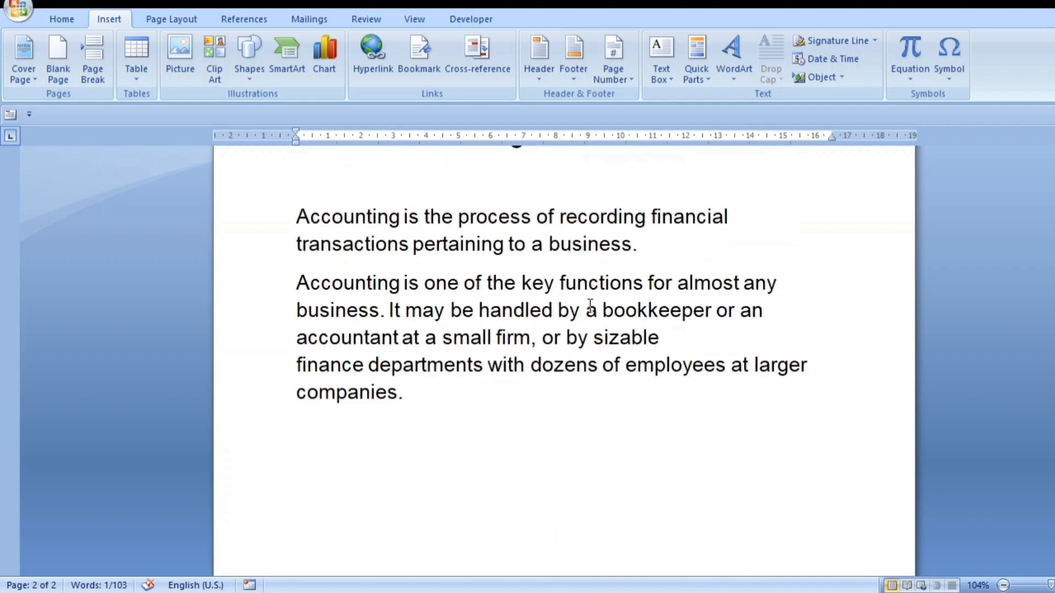
pyautogui.scroll(5, 590, 304)
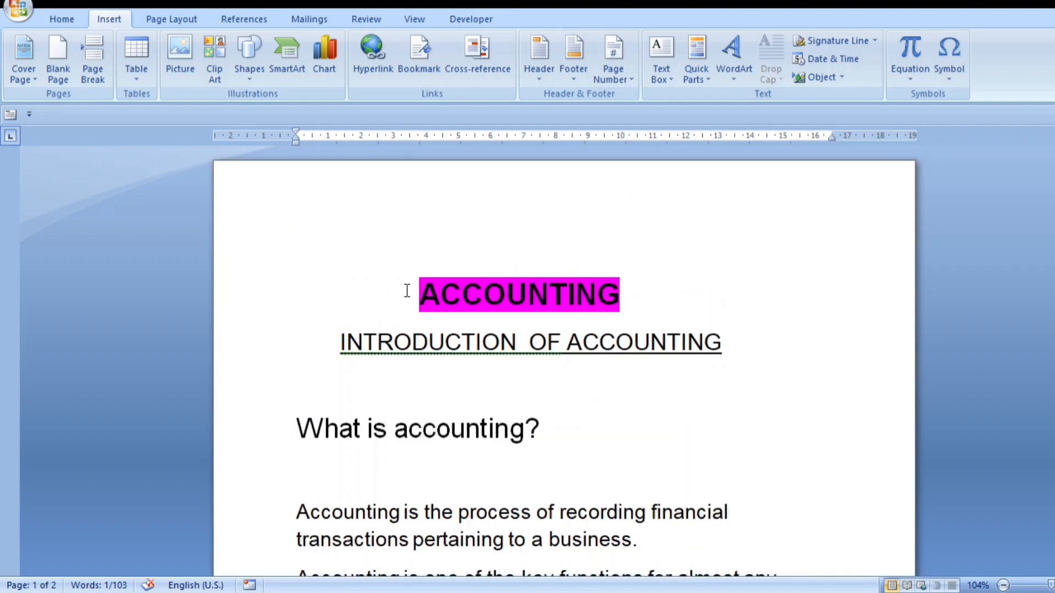
pyautogui.click(377, 248)
pyautogui.click(382, 65)
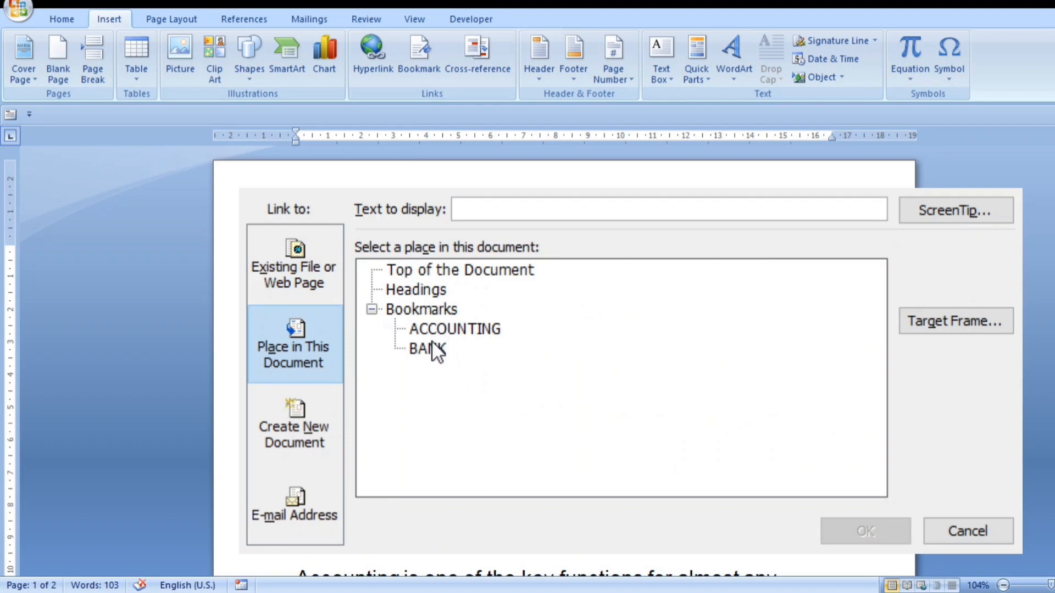
pyautogui.click(442, 330)
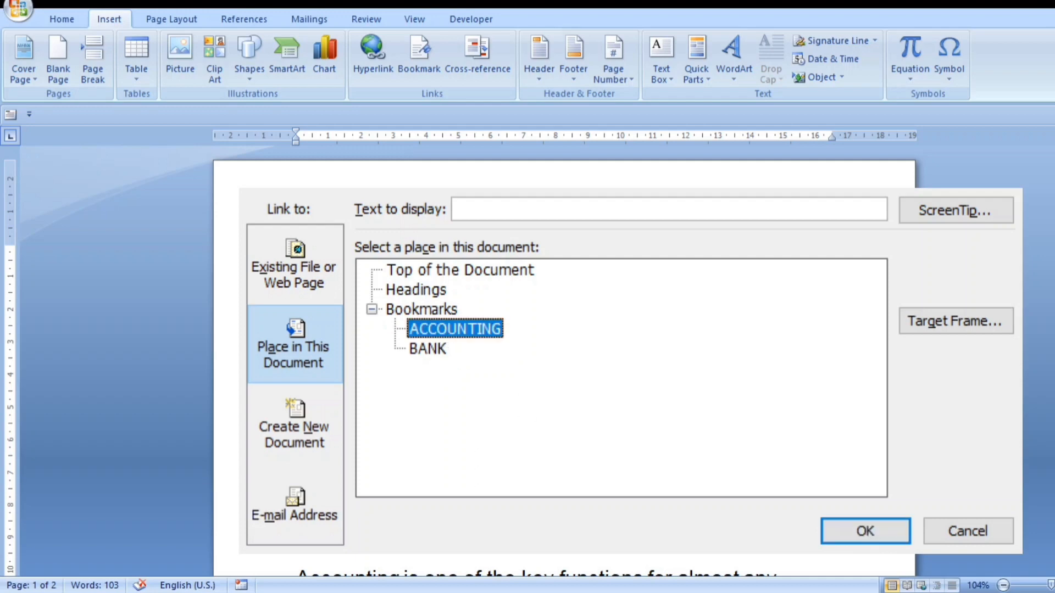
pyautogui.click(864, 532)
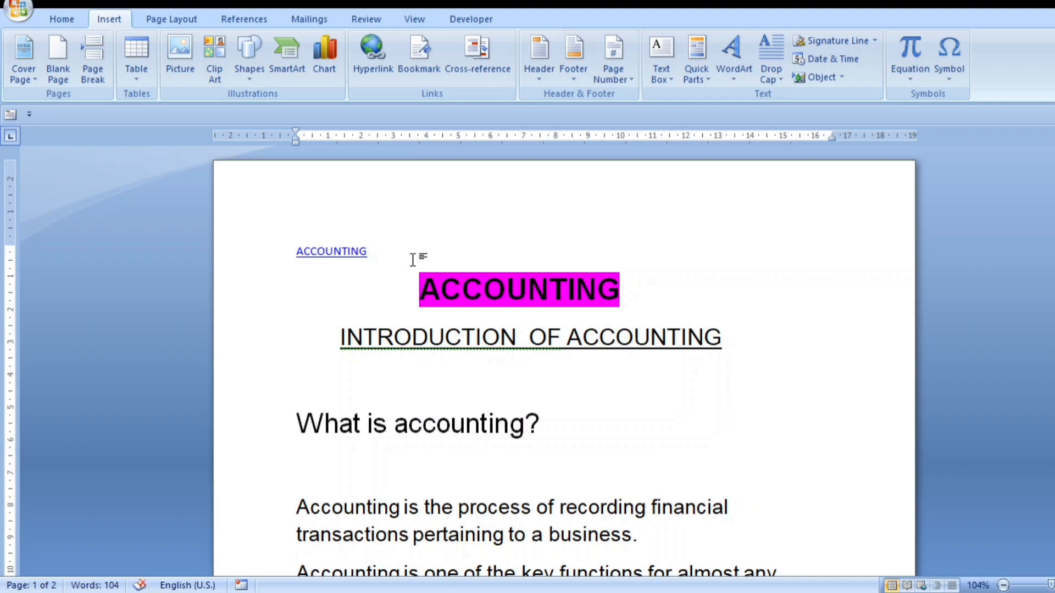
# Add a slash after the ACCOUNTING link and insert a hyperlink to the BANK bookmark behind it
pyautogui.write('/')
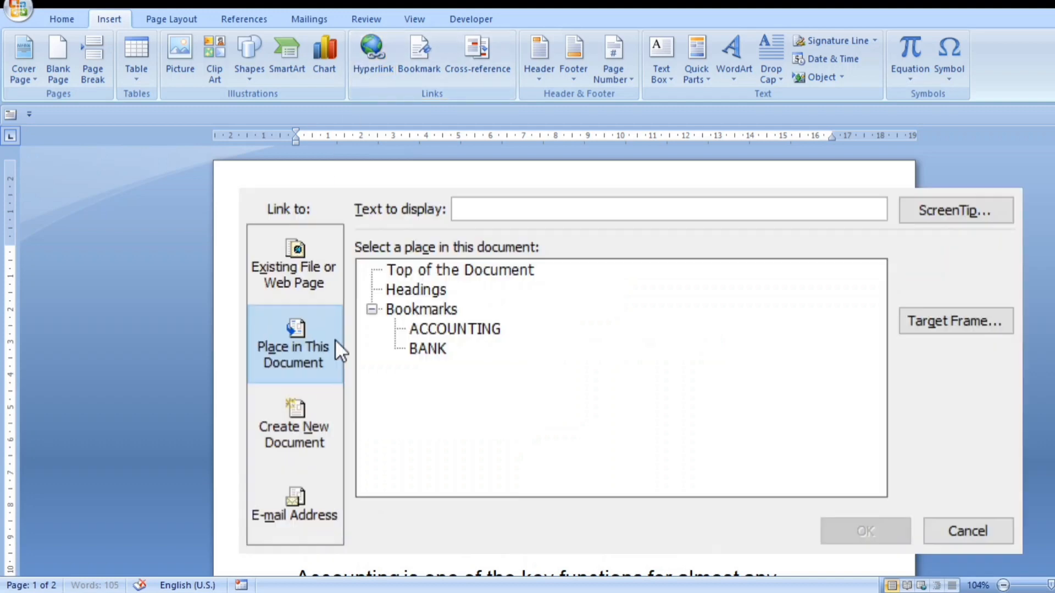
pyautogui.click(430, 346)
pyautogui.click(866, 533)
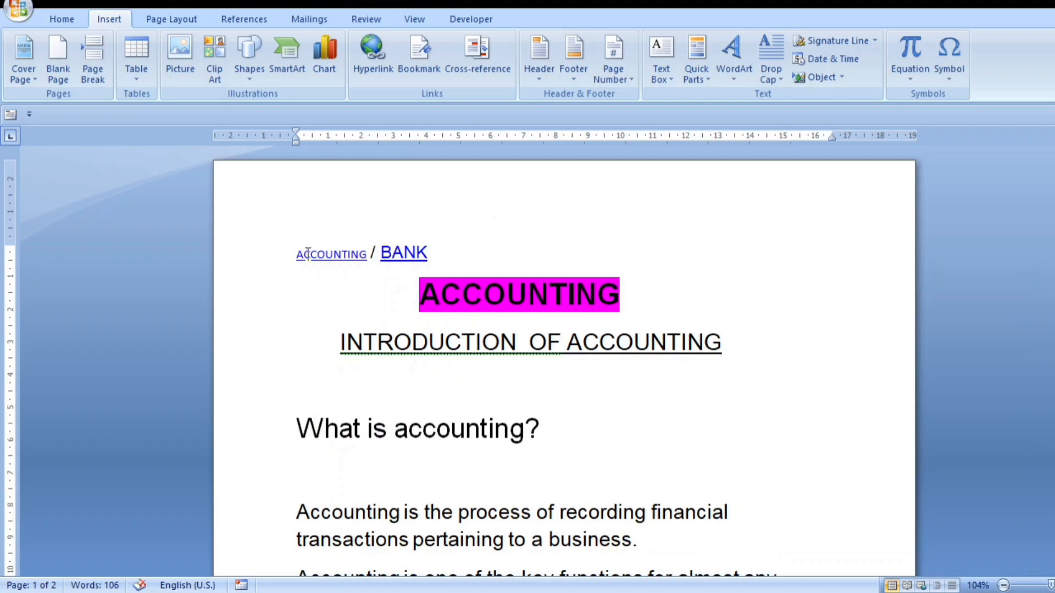
# Enlarge the ACCOUNTING link text to about the size of the BANK link and shift the link line to the centre above the heading
pyautogui.moveTo(296, 254); pyautogui.dragTo(366, 253)
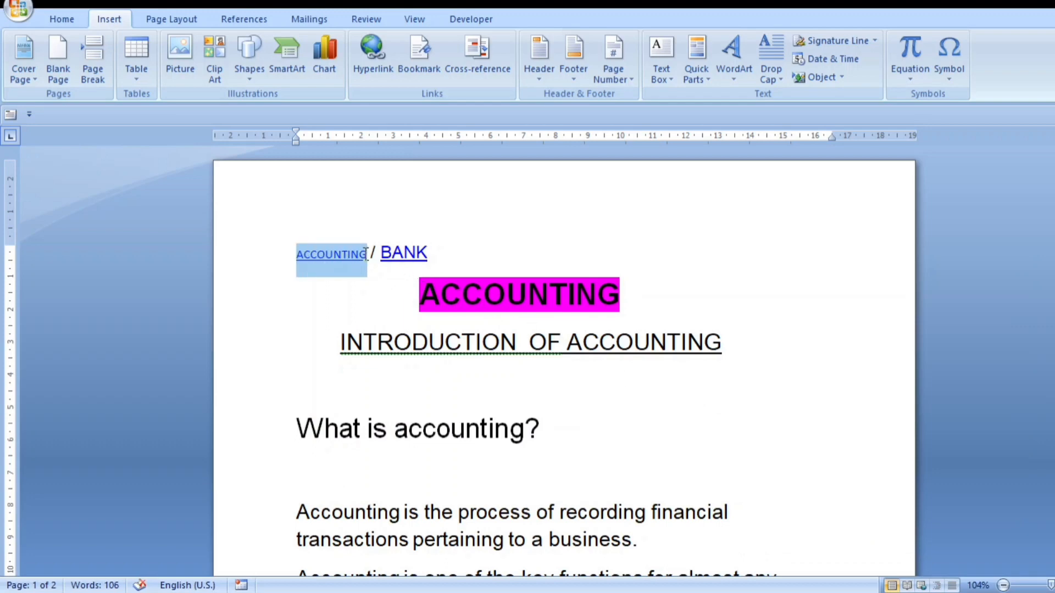
pyautogui.click(71, 17)
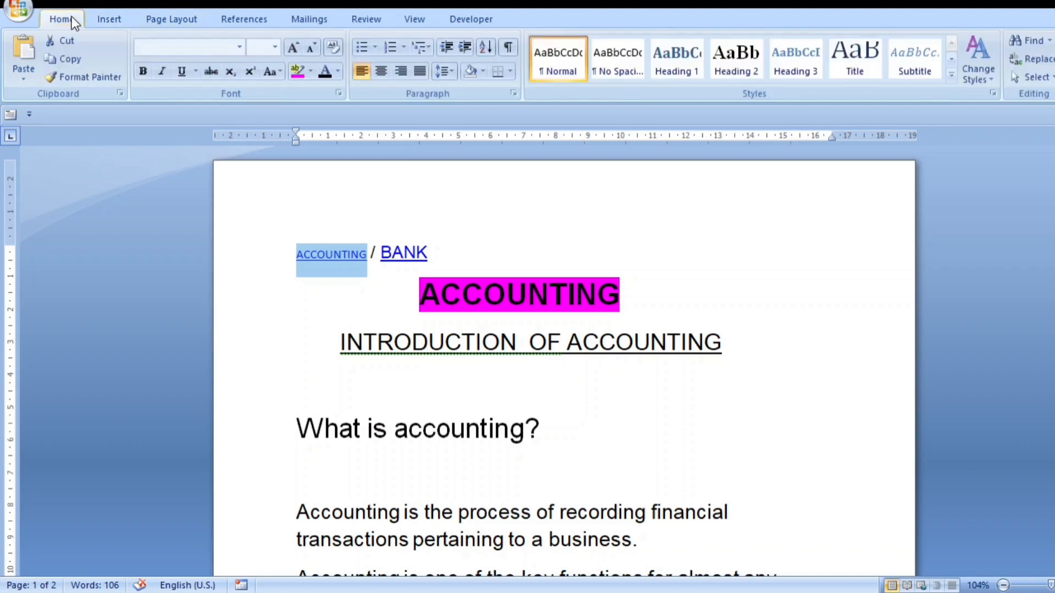
pyautogui.click(274, 51)
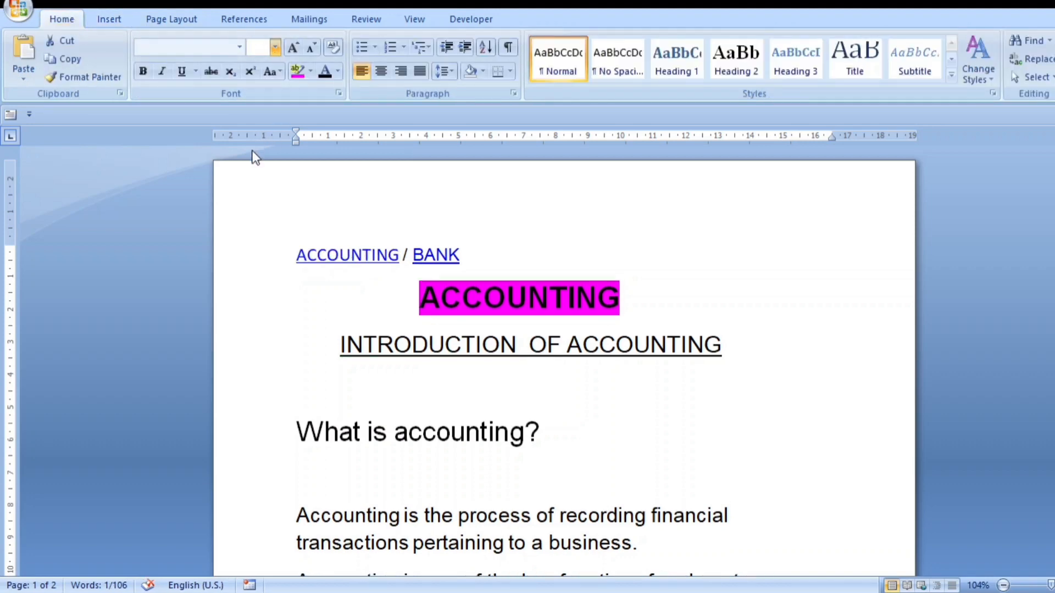
pyautogui.click(319, 246)
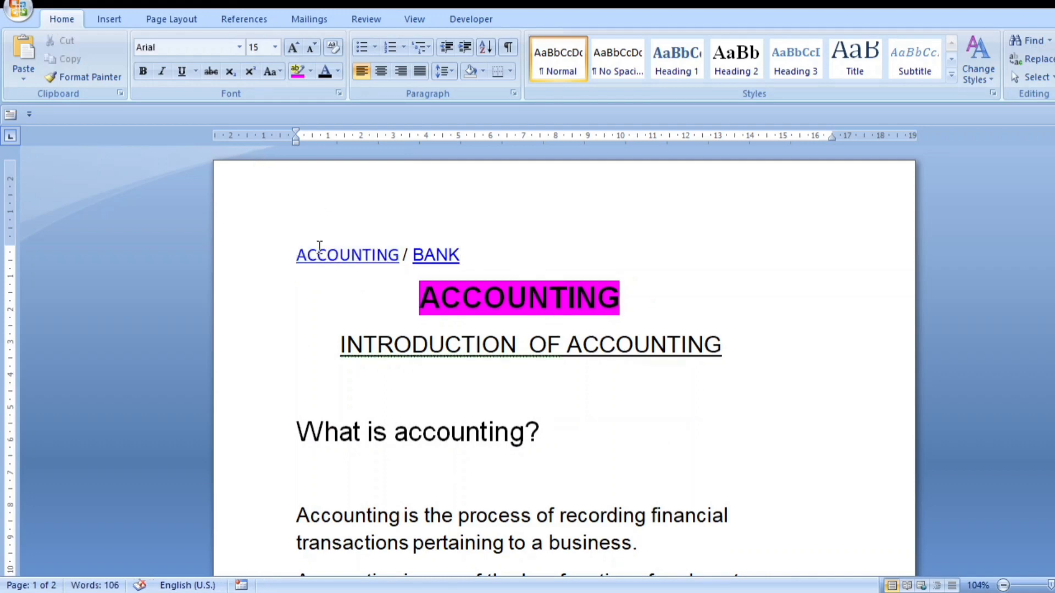
pyautogui.click(293, 254)
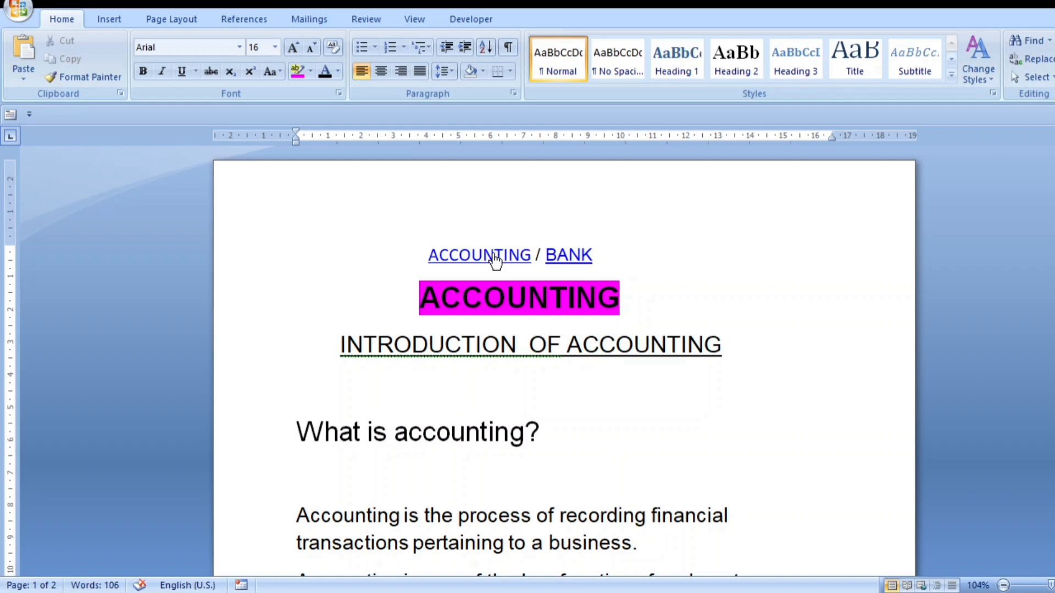
# Test the BANK link by following it to its bookmark on page two
pyautogui.keyDown('ctrl'); pyautogui.click(565, 260); pyautogui.keyUp('ctrl')
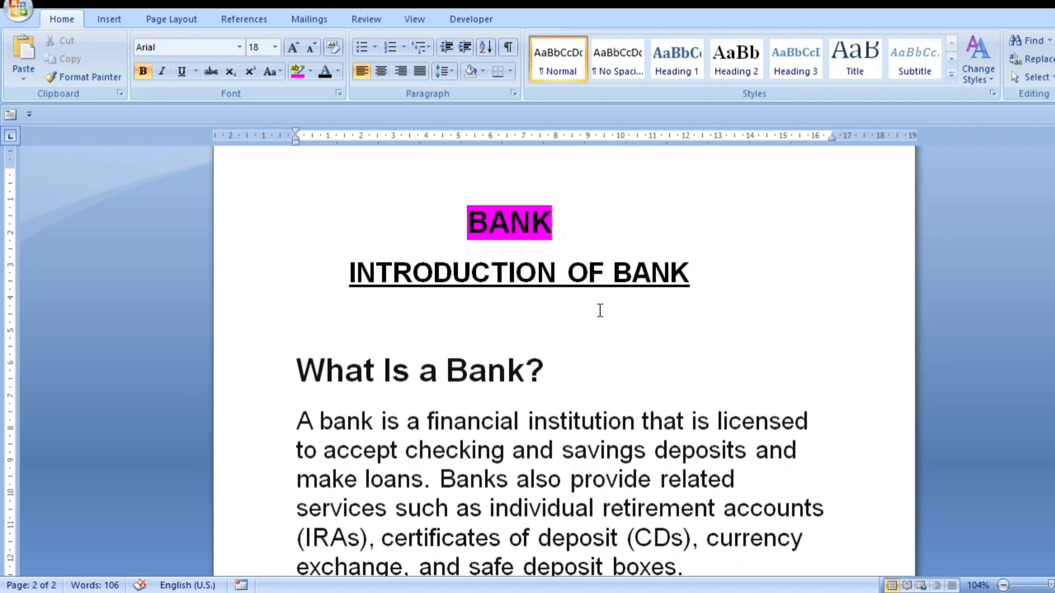
# Copy the ACCOUNTING / BANK link line from page one onto the empty line above the BANK heading on page two
pyautogui.scroll(10, 578, 377)
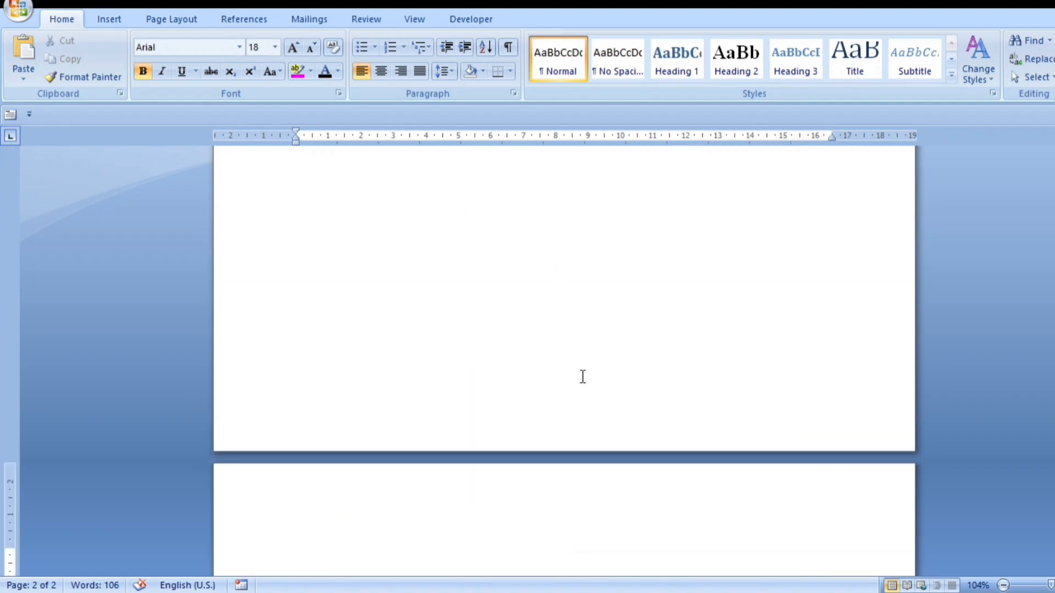
pyautogui.scroll(-2, 585, 377)
pyautogui.scroll(-8, 585, 377)
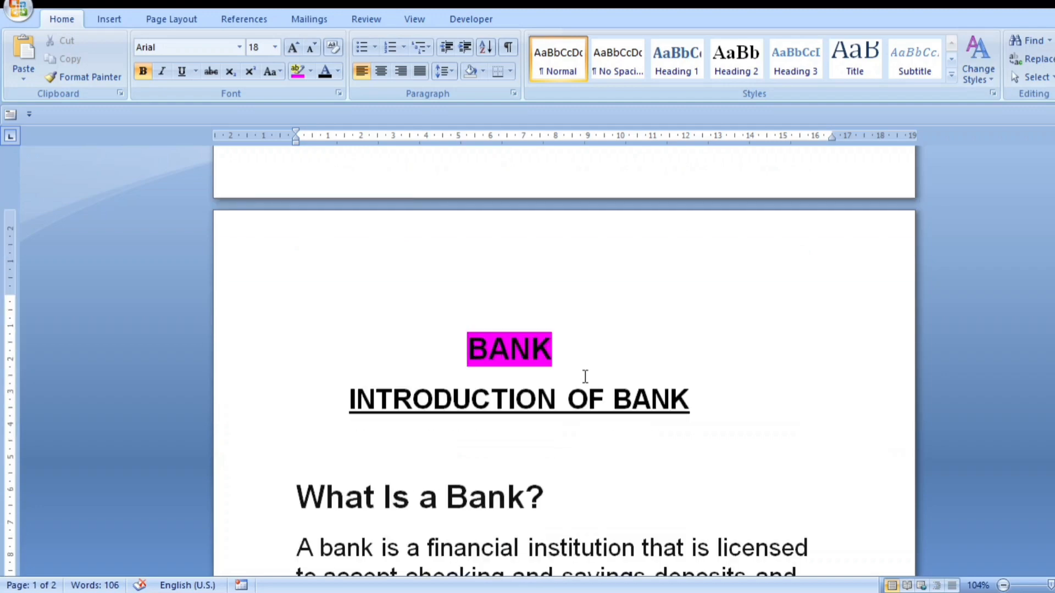
pyautogui.scroll(8, 586, 376)
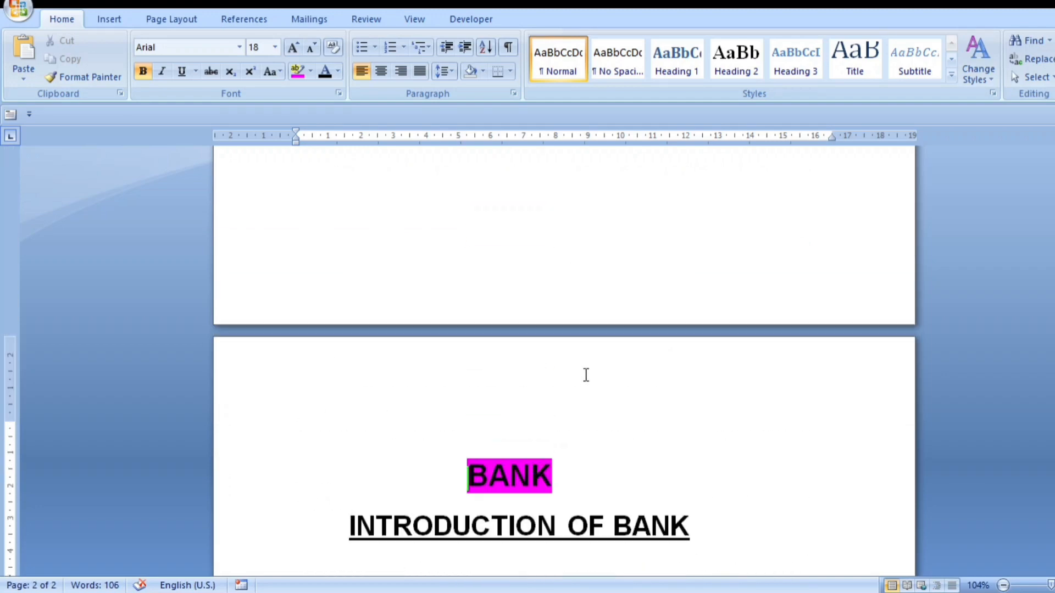
pyautogui.scroll(12, 586, 374)
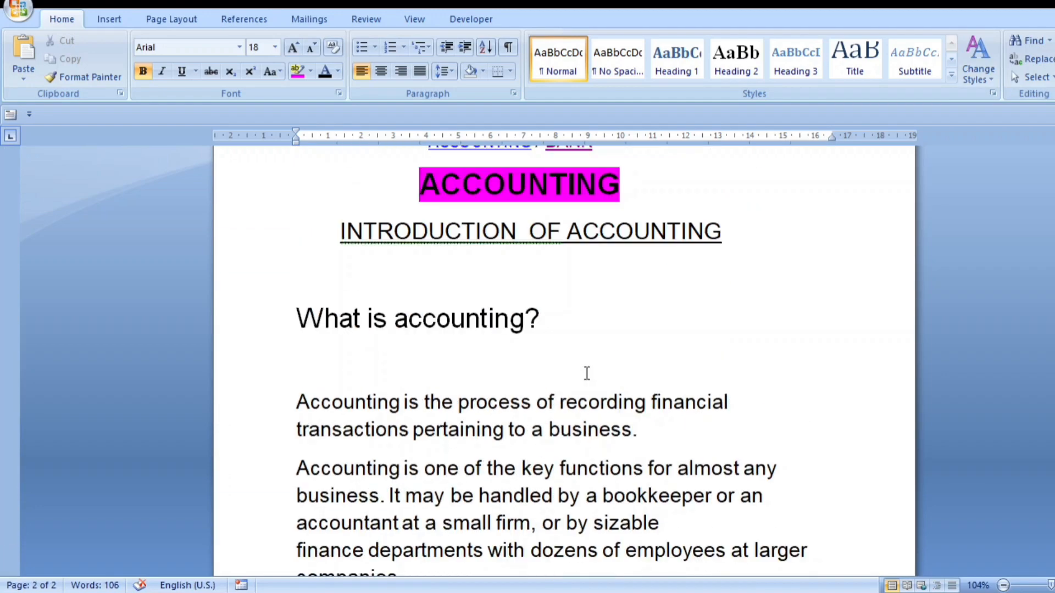
pyautogui.scroll(3, 587, 360)
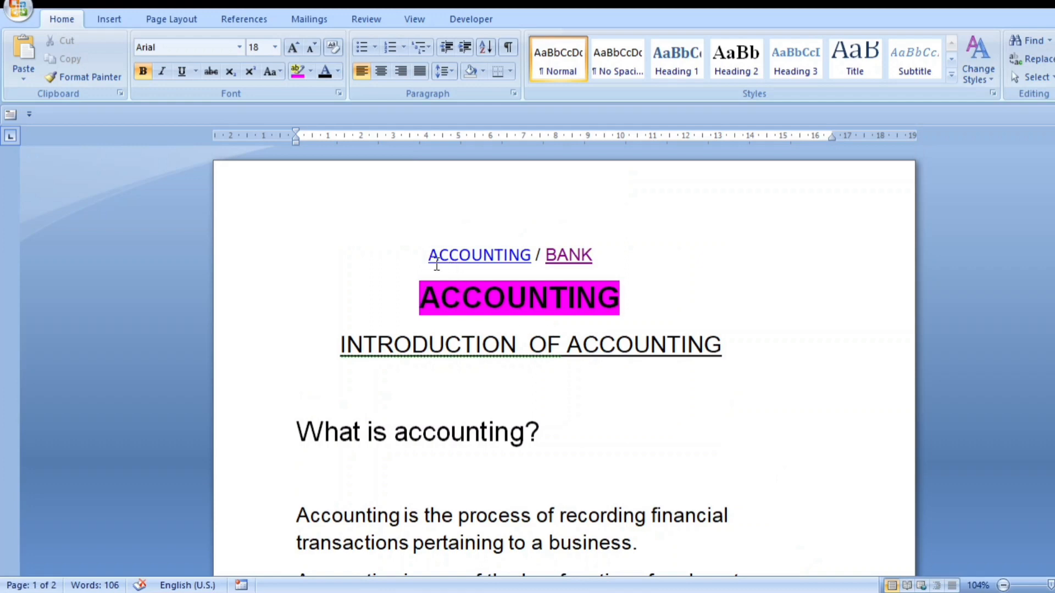
pyautogui.moveTo(429, 256); pyautogui.dragTo(569, 261)
pyautogui.hotkey('ctrl', 'c')
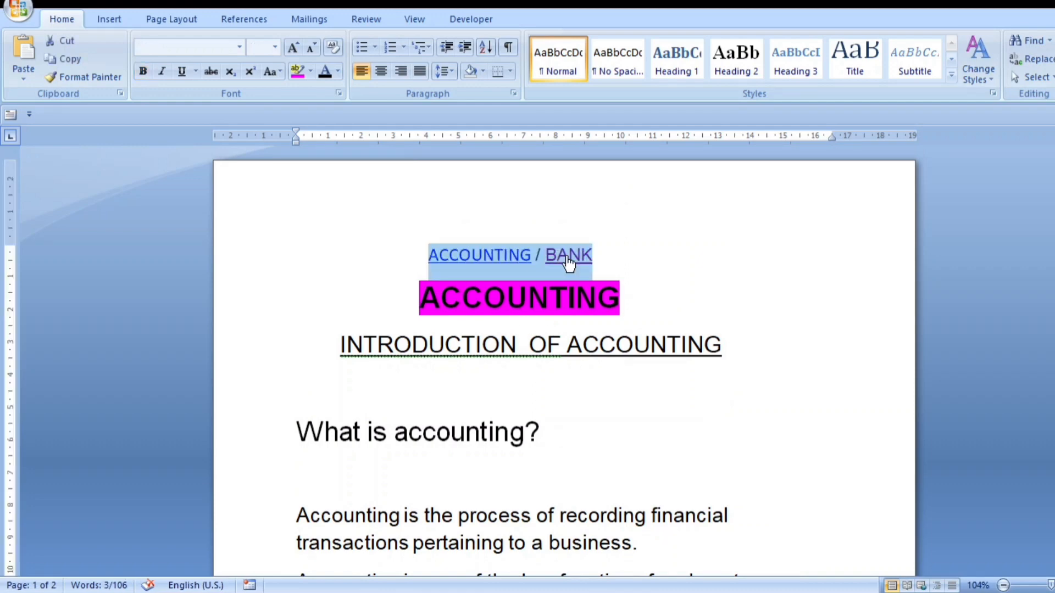
pyautogui.scroll(-15, 561, 286)
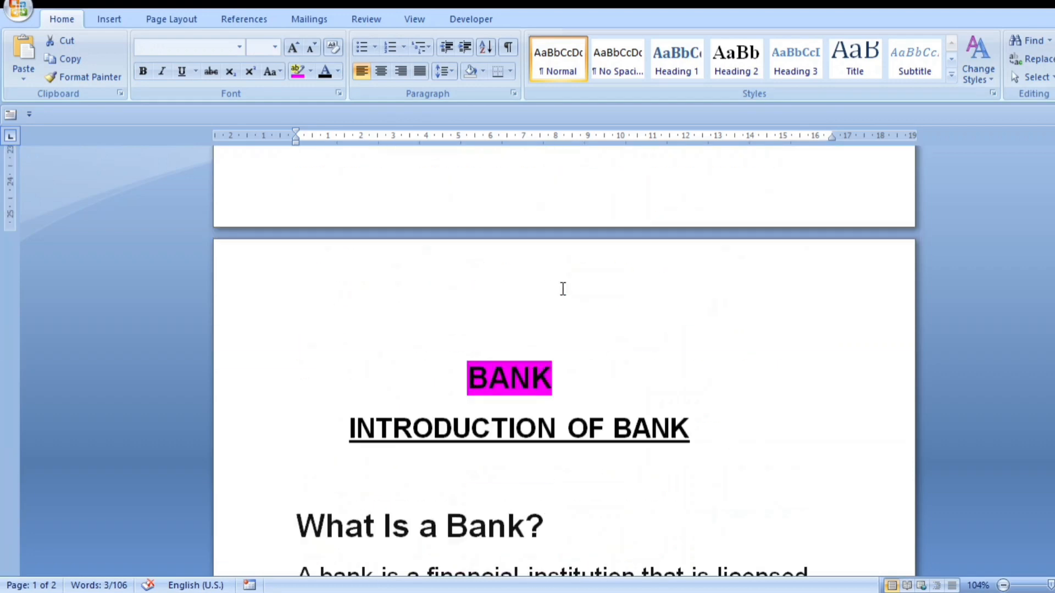
pyautogui.click(348, 332)
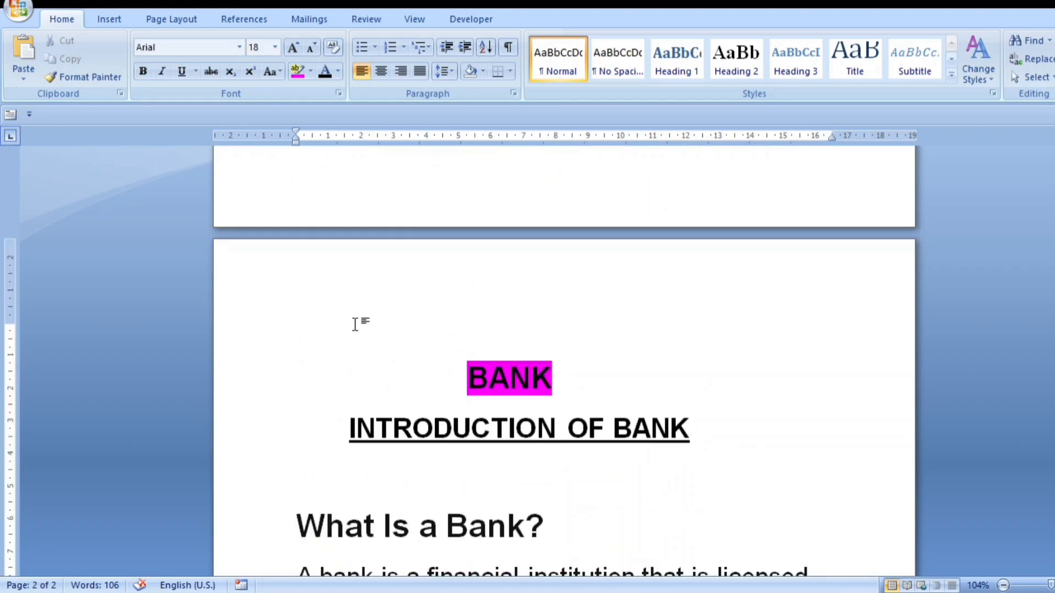
pyautogui.hotkey('ctrl', 'v')
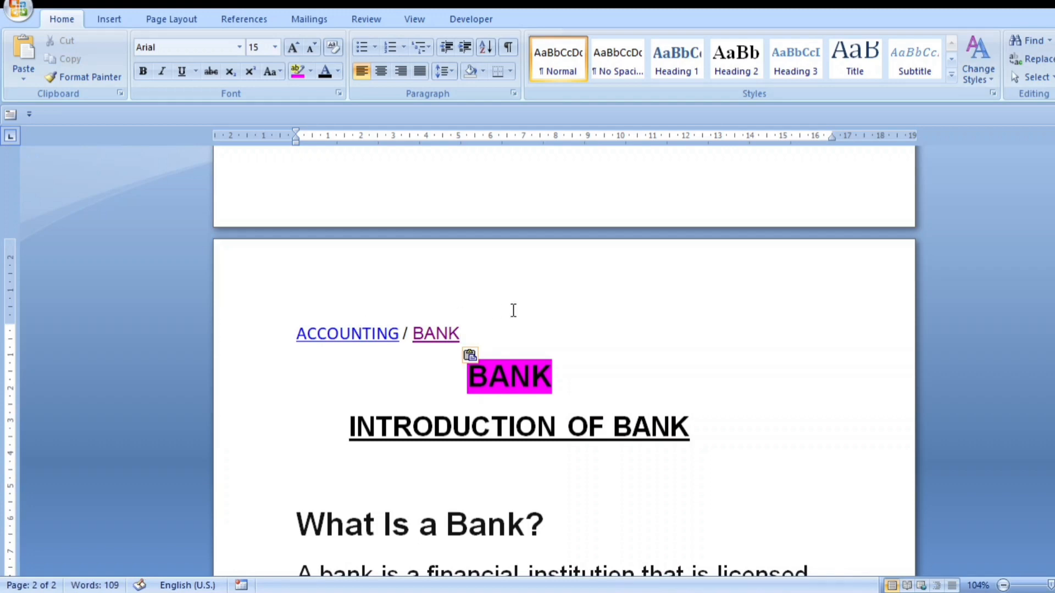
# Test the copied ACCOUNTING link on page two by following it to its bookmark, and review the link lines on both pages
pyautogui.keyDown('ctrl'); pyautogui.click(366, 340); pyautogui.keyUp('ctrl')
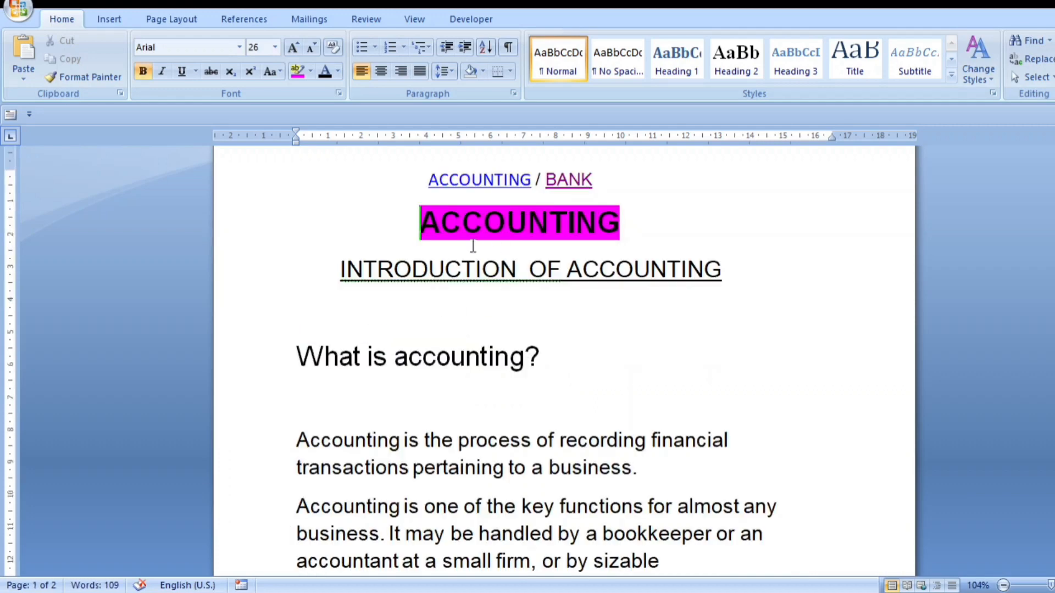
pyautogui.scroll(1, 554, 379)
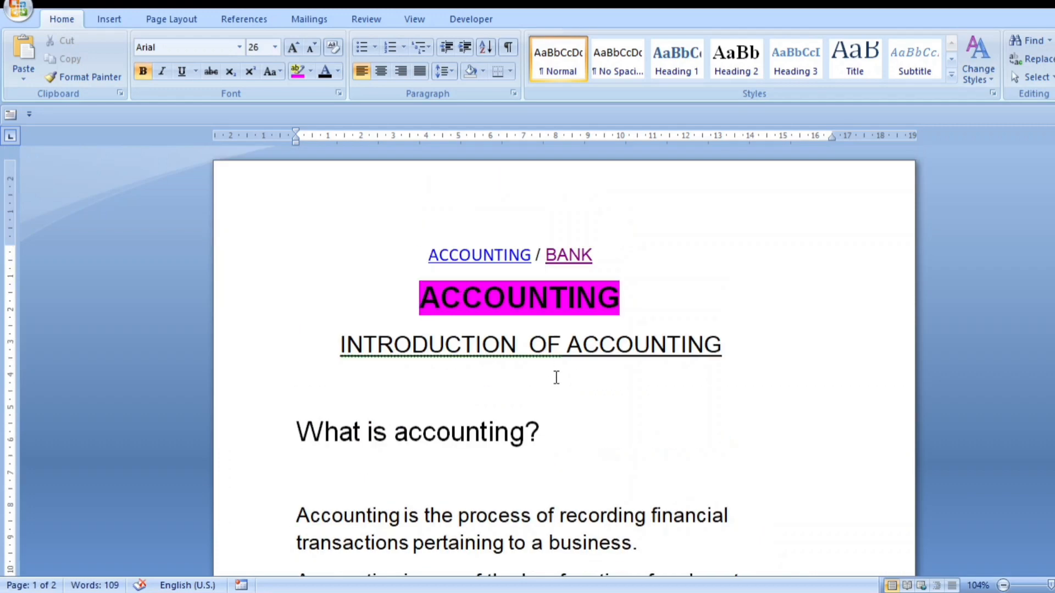
pyautogui.scroll(-6, 556, 374)
pyautogui.scroll(-10, 557, 369)
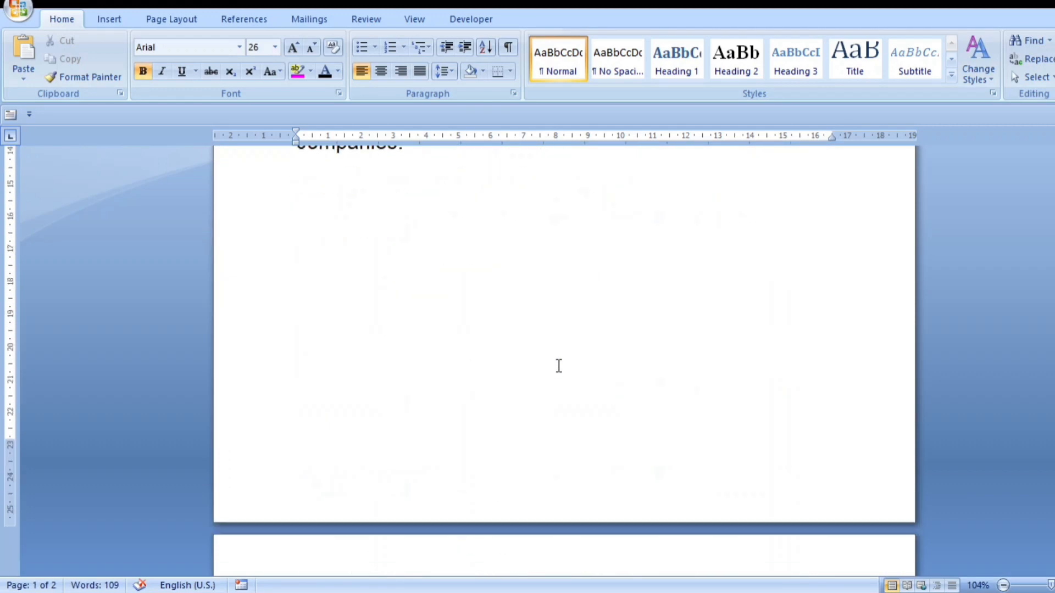
pyautogui.scroll(10, 561, 364)
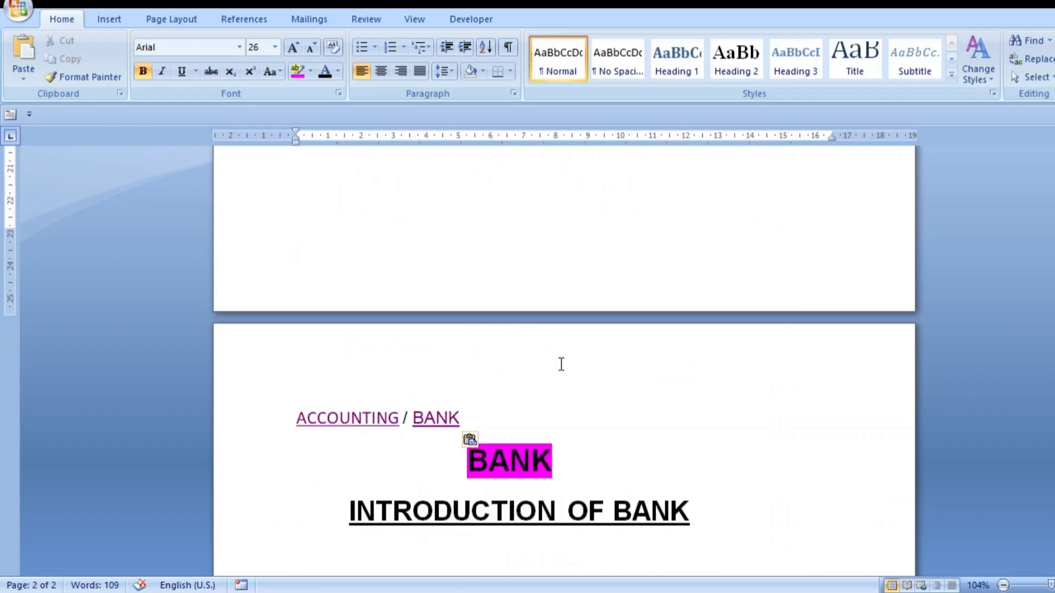
pyautogui.scroll(4, 561, 363)
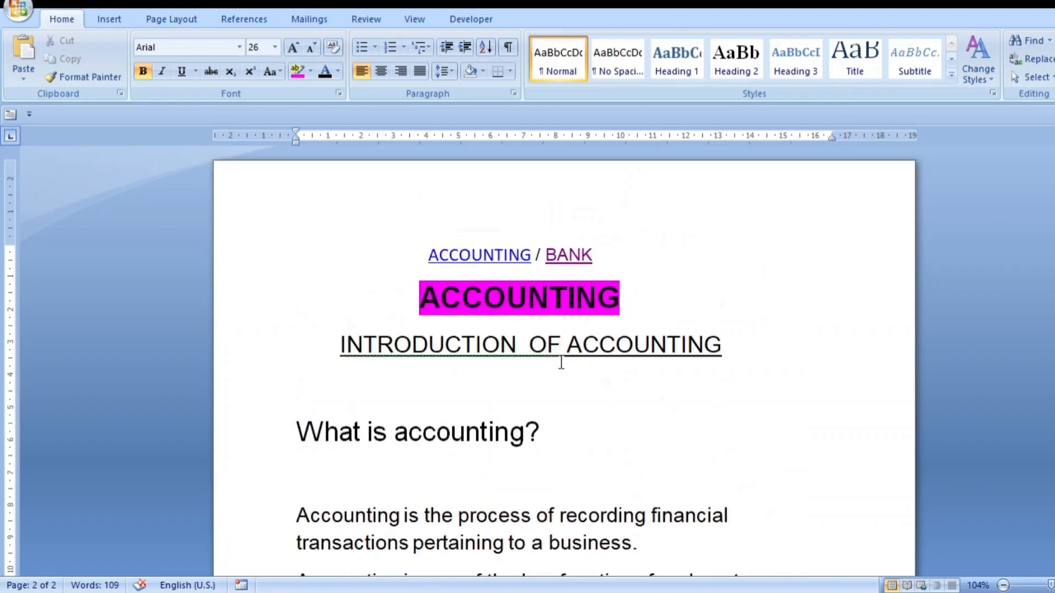